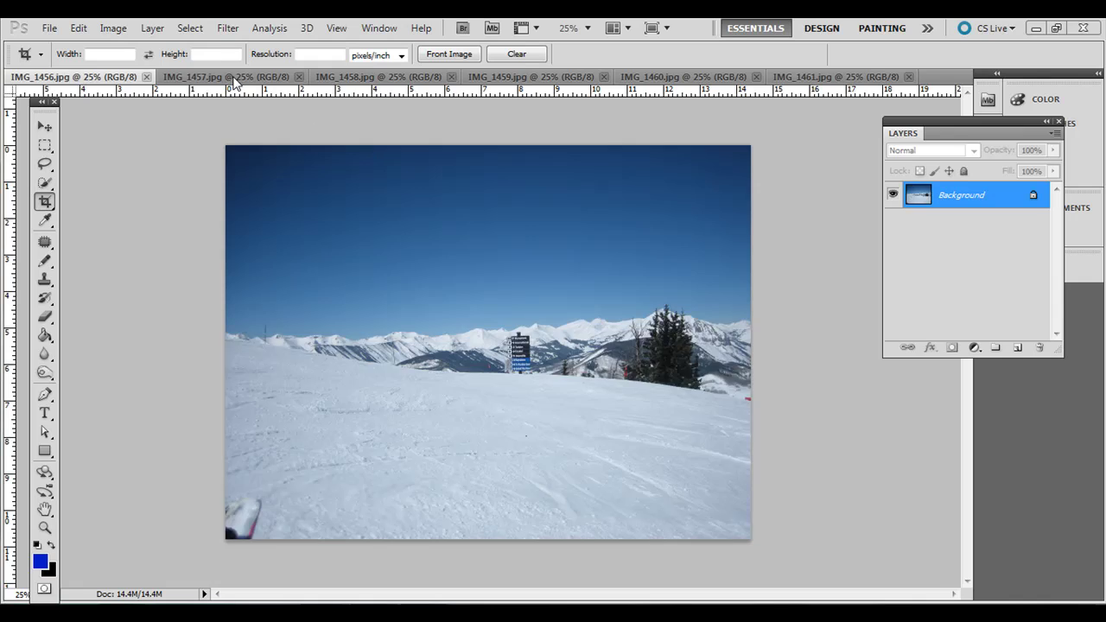
Look through the six open photos, IMG_1456 to IMG_1461, and return to IMG_1456.
click(286, 78)
click(367, 77)
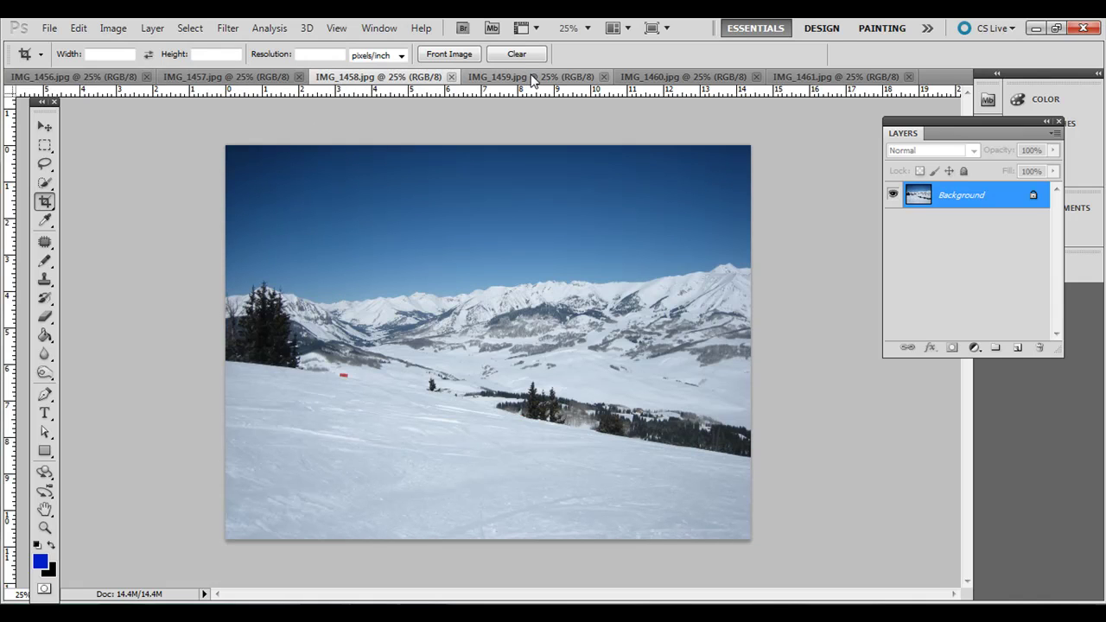
click(532, 78)
click(663, 78)
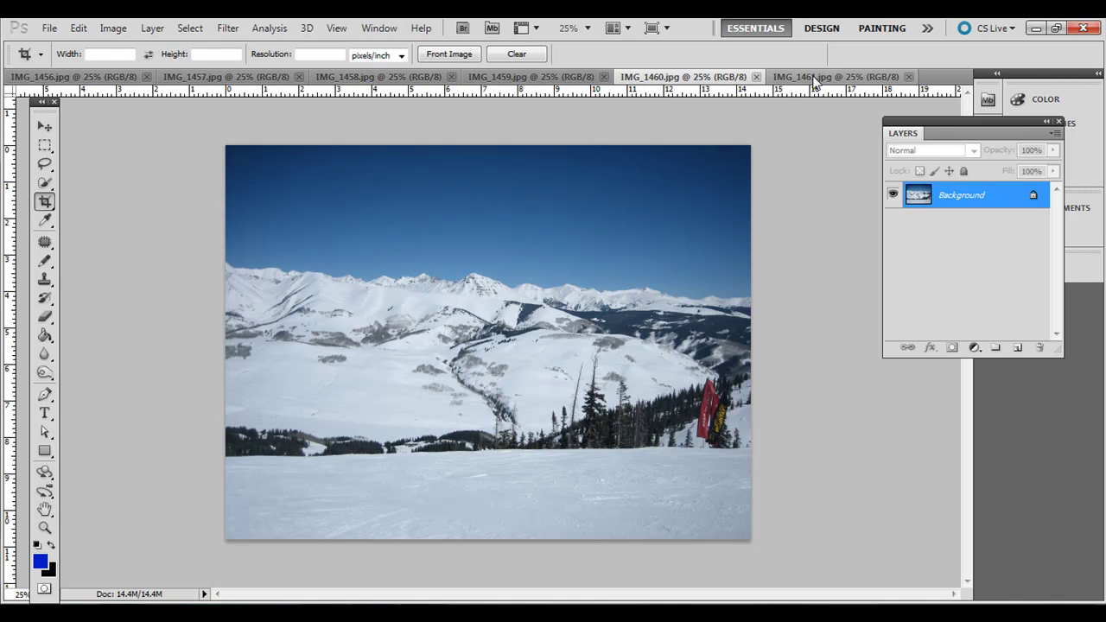
click(815, 77)
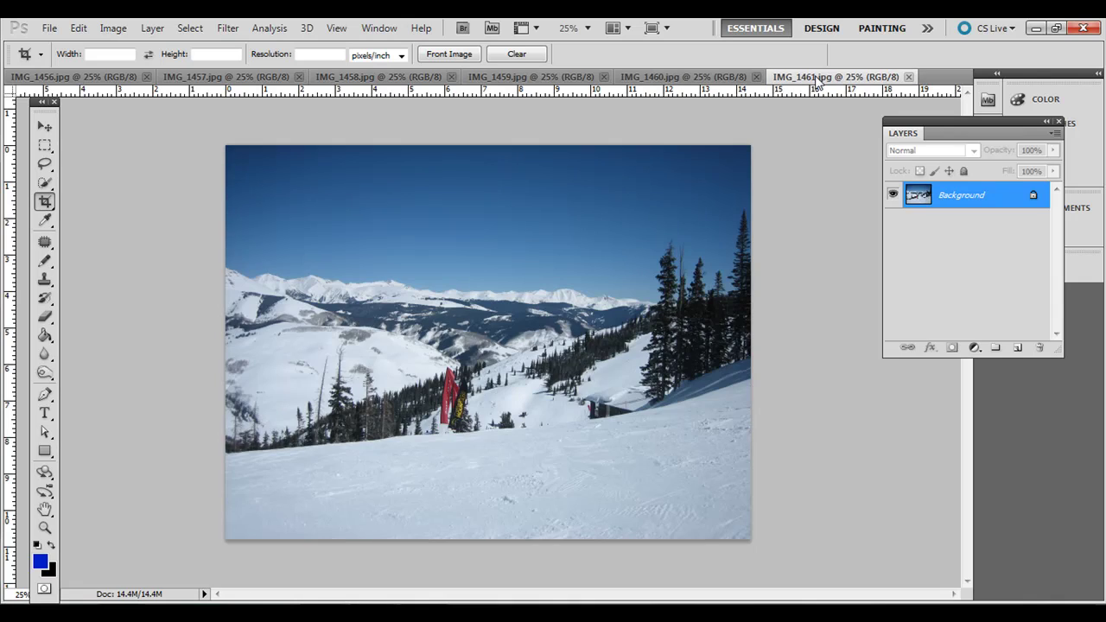
click(710, 79)
click(549, 78)
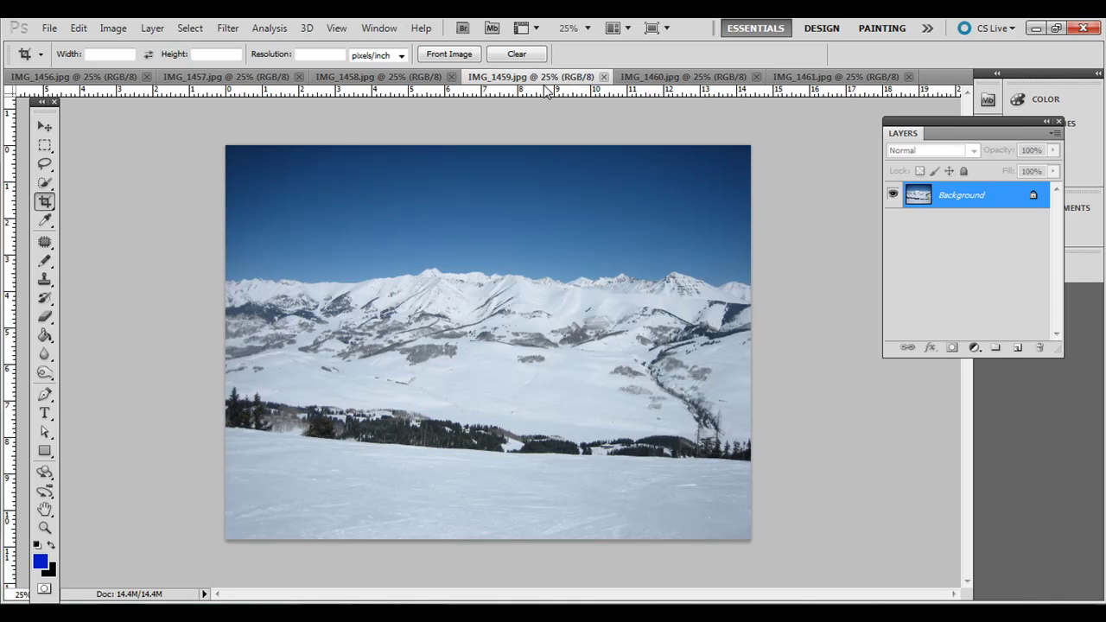
click(404, 79)
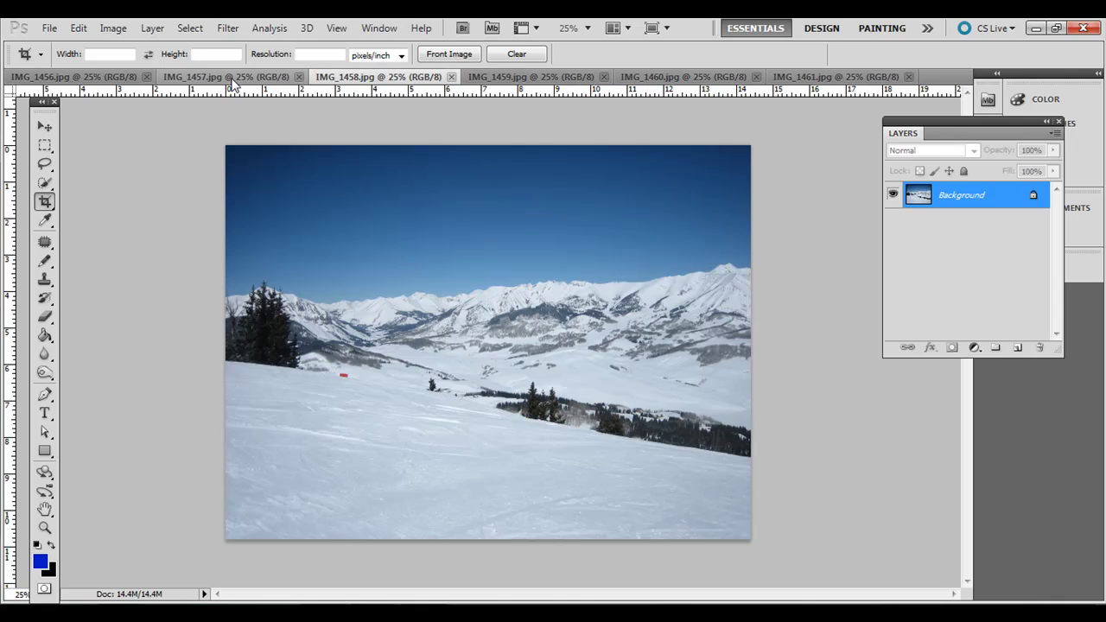
click(232, 82)
click(114, 81)
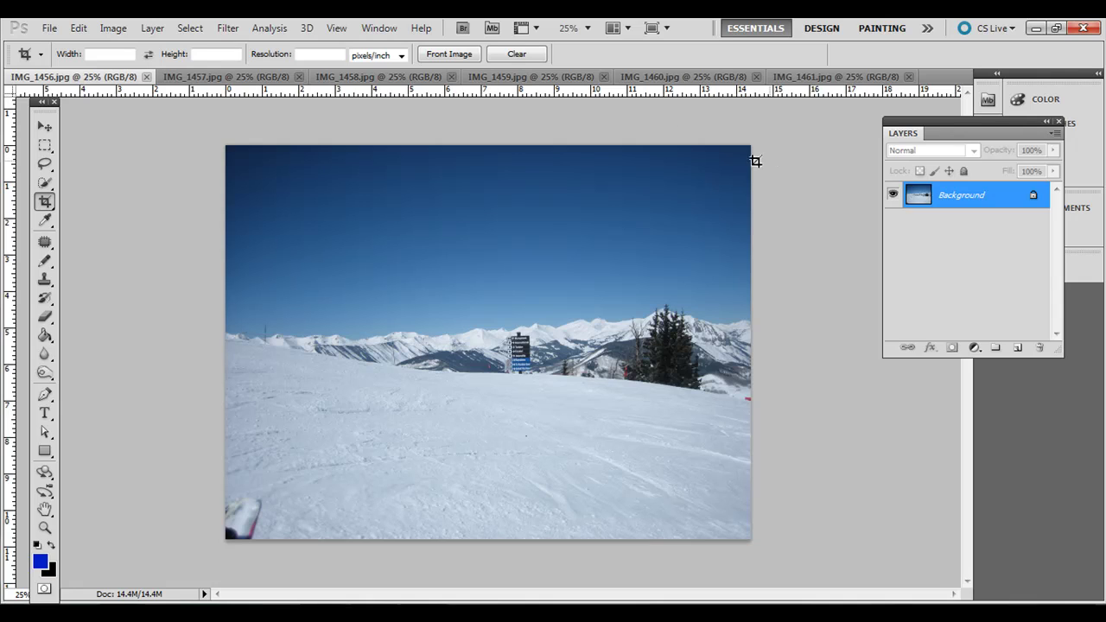
Photomerge all open files with Auto layout, Blend Images Together on and vignette removal off.
click(49, 27)
mouse_move(171, 406)
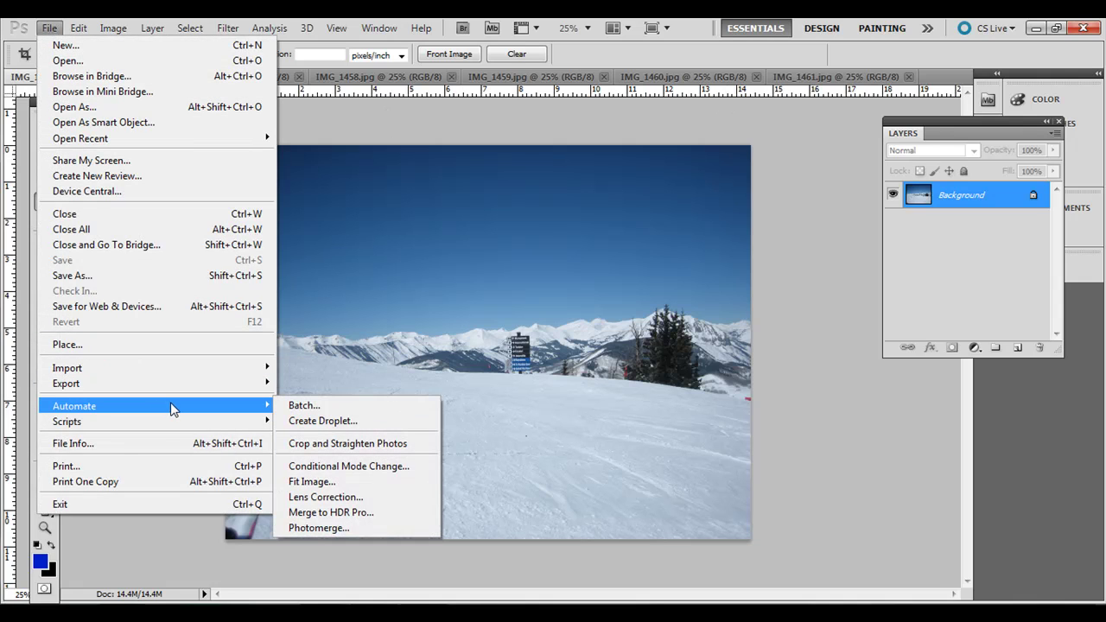
click(351, 526)
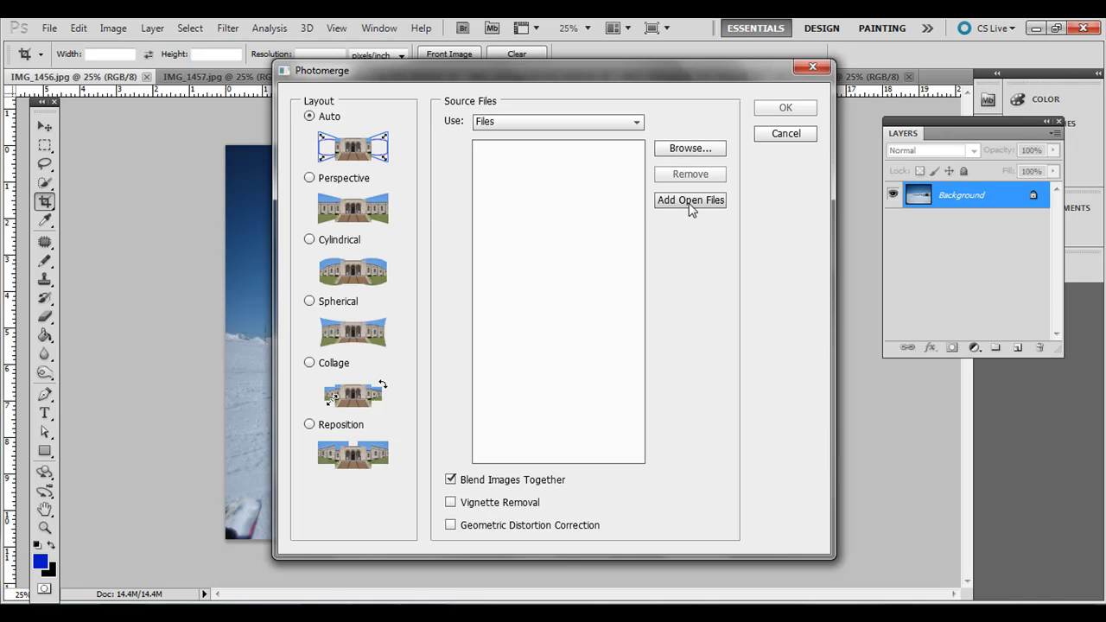
click(691, 209)
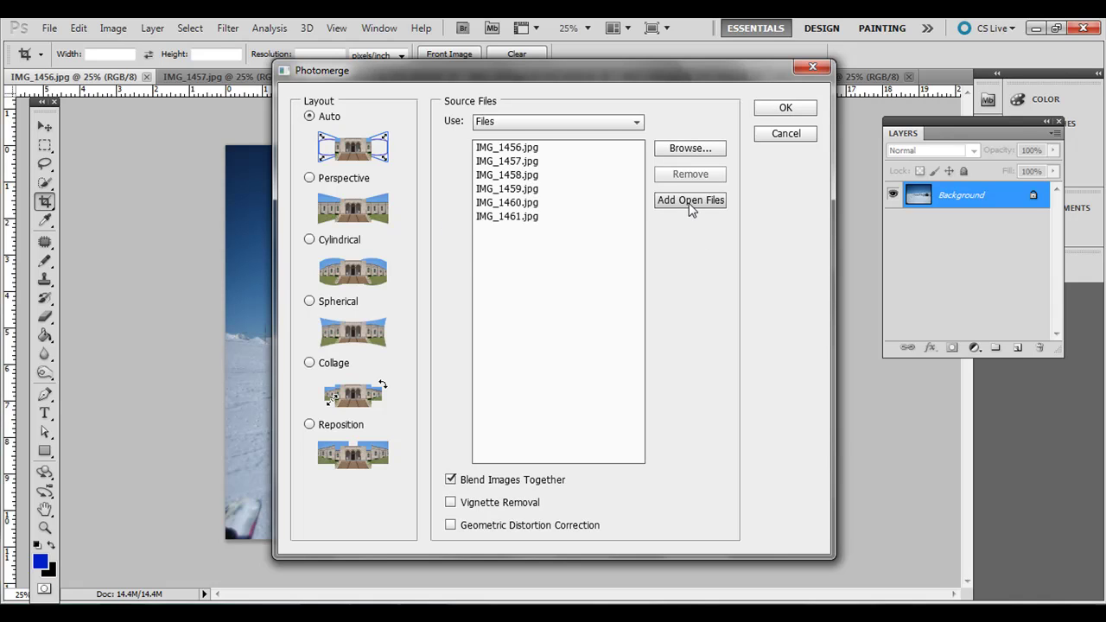
click(450, 502)
click(469, 506)
click(785, 109)
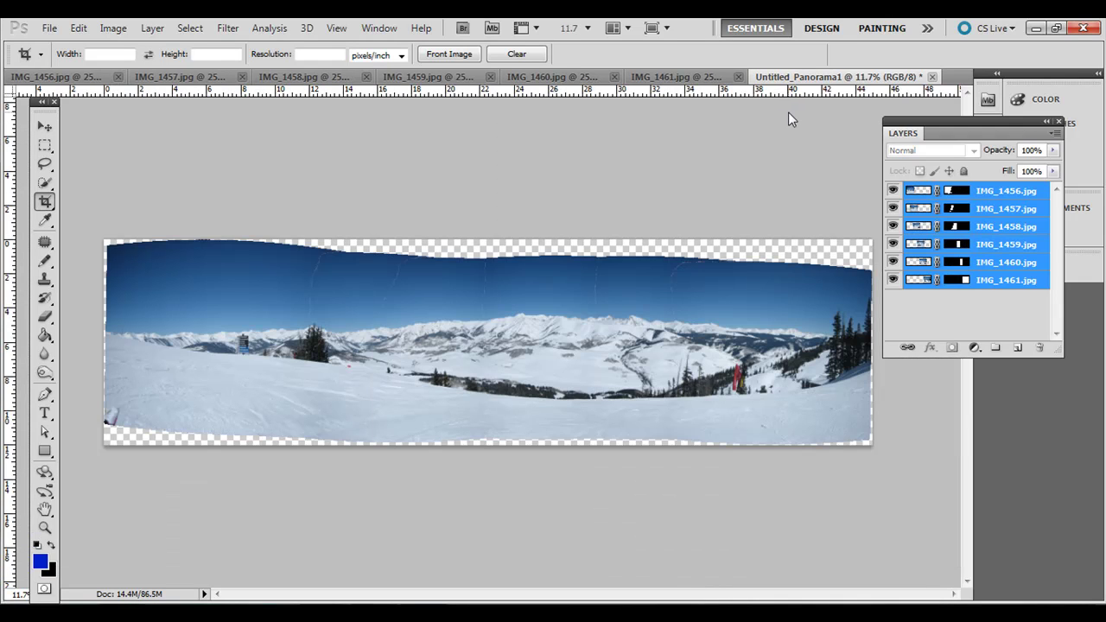
key(ctrl+minus)
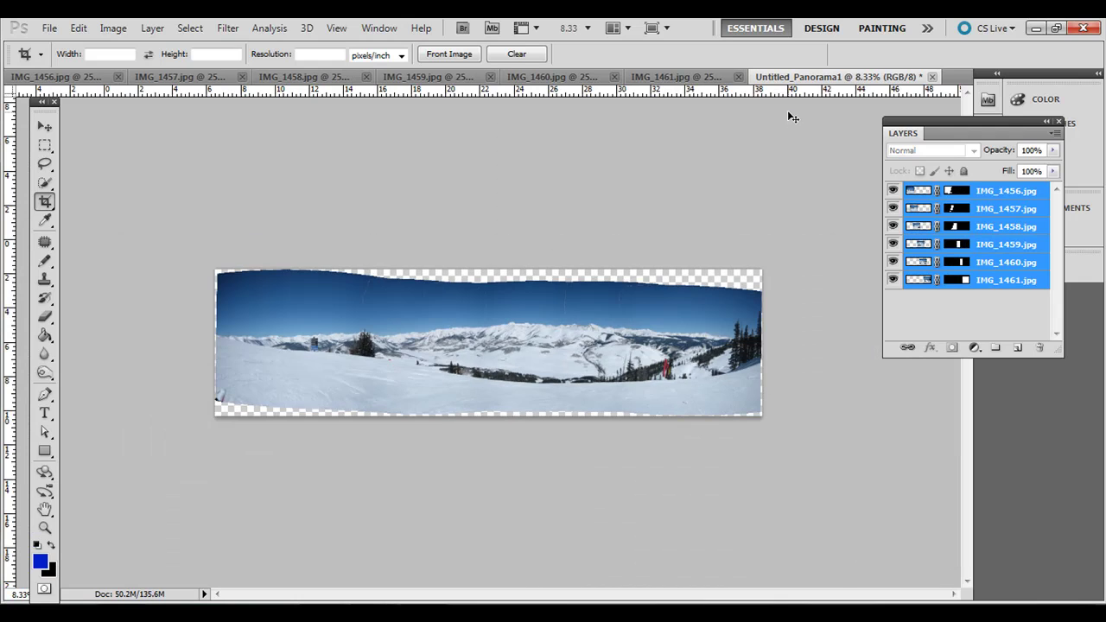
key(ctrl+plus)
key(ctrl+plus)
key(ctrl+plus)
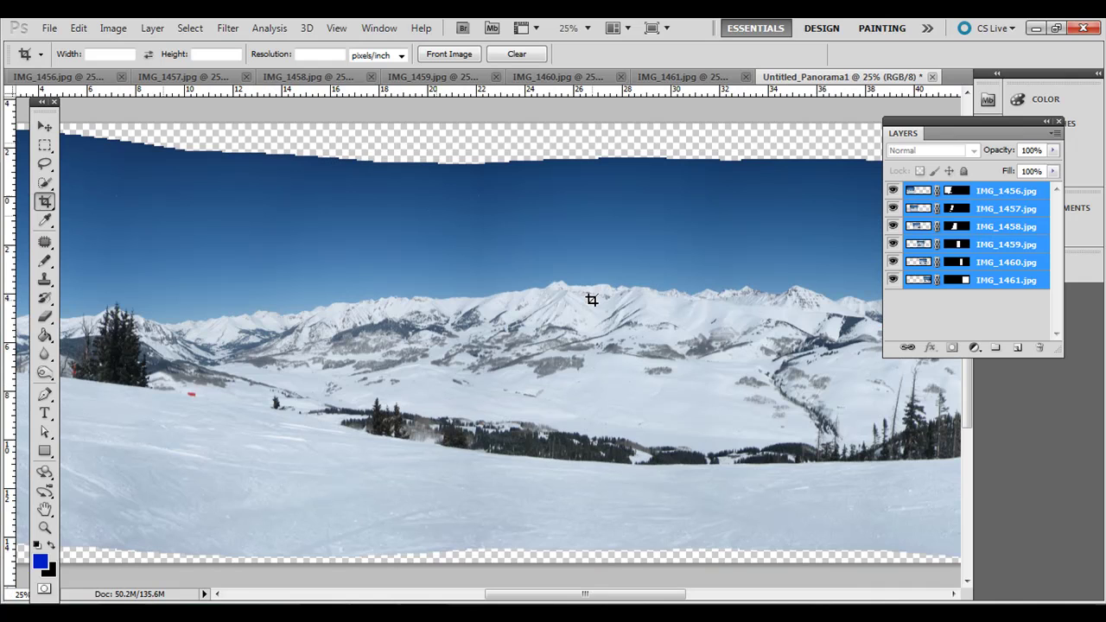
alt+click(958, 230)
click(956, 246)
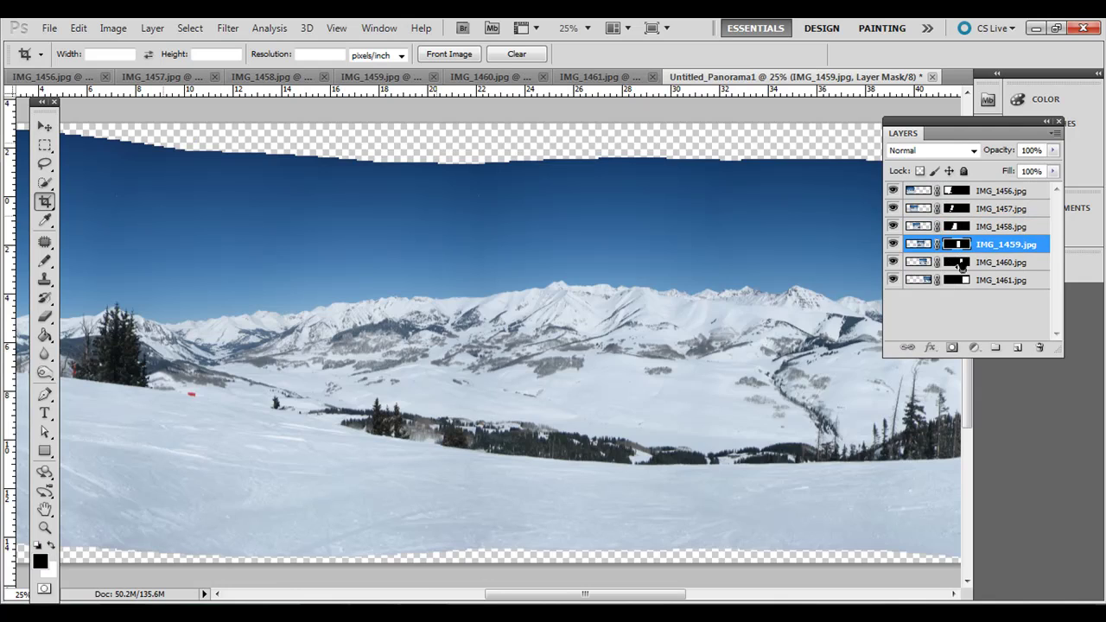
alt+click(955, 263)
alt+click(953, 264)
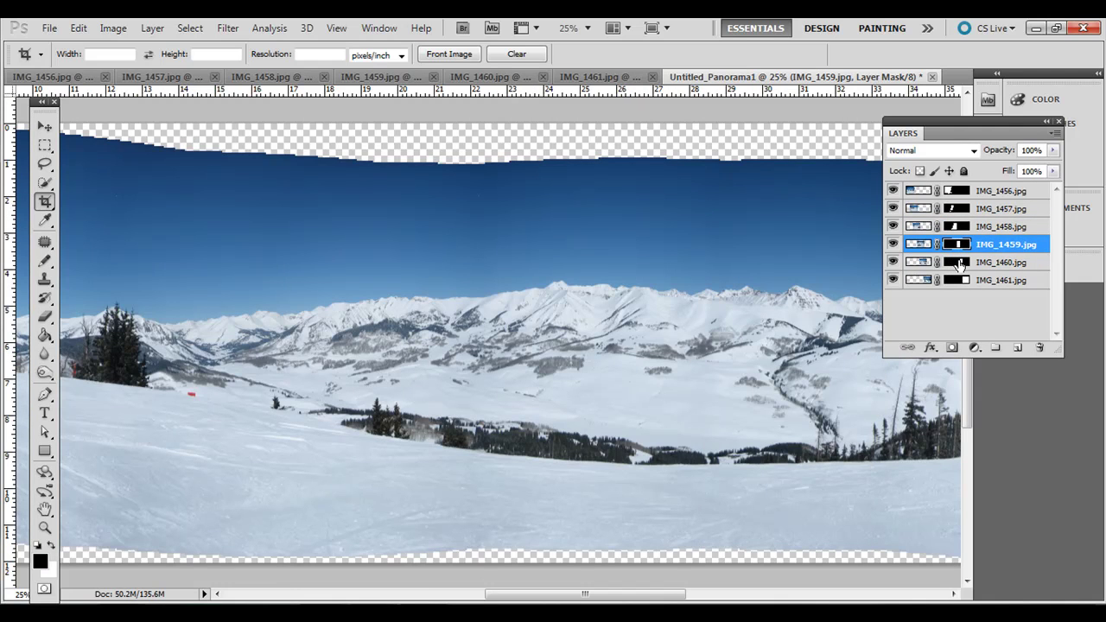
alt+click(959, 263)
click(957, 246)
alt+click(956, 228)
click(955, 208)
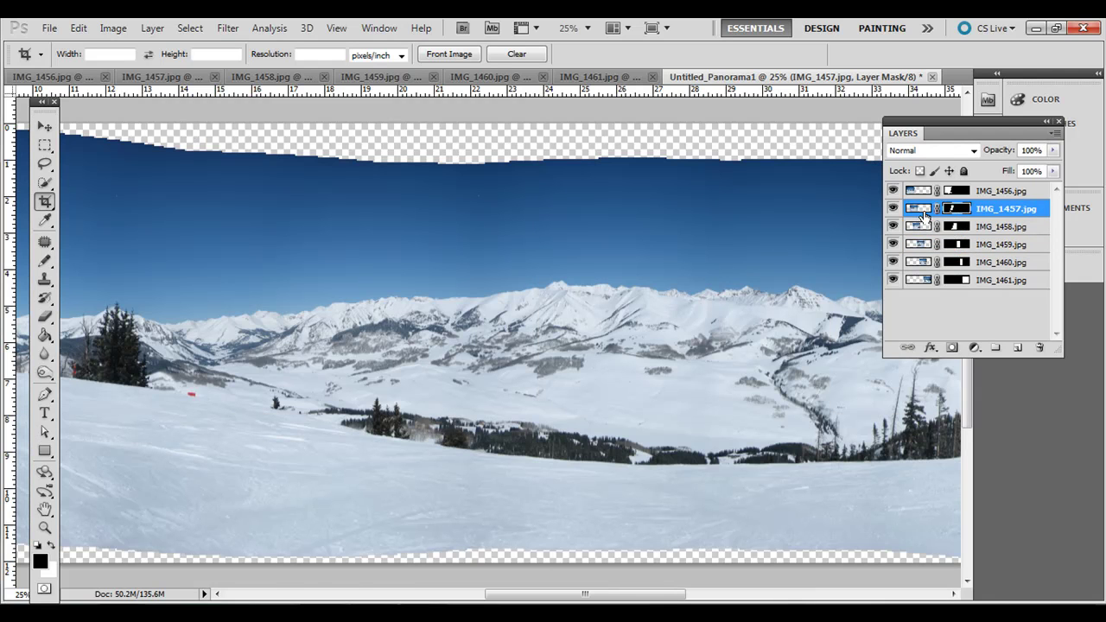
alt+click(893, 211)
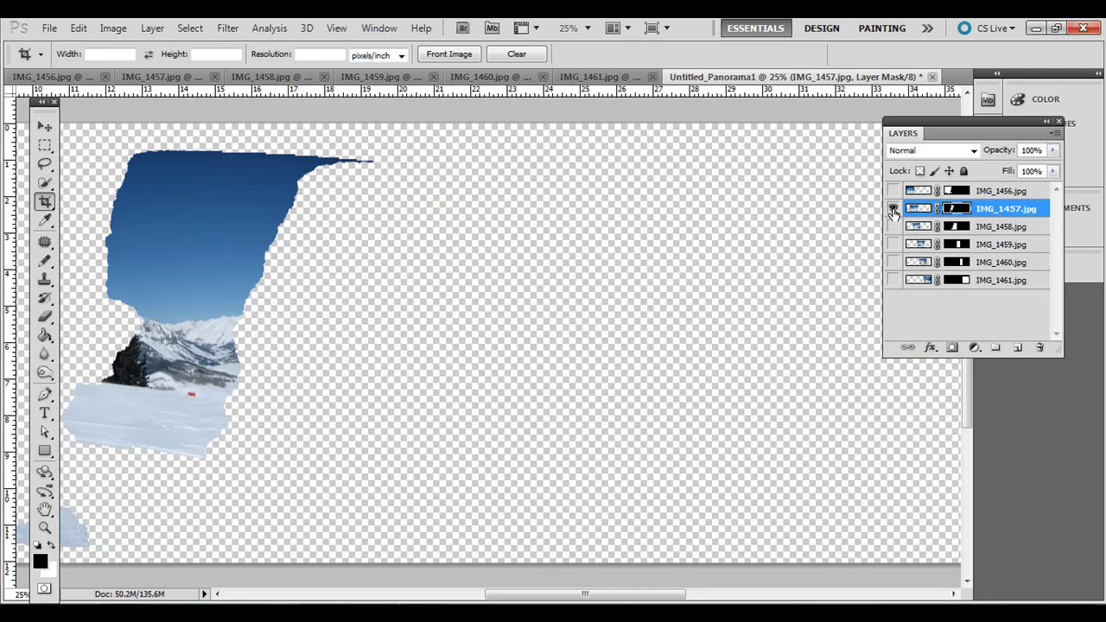
alt+click(893, 227)
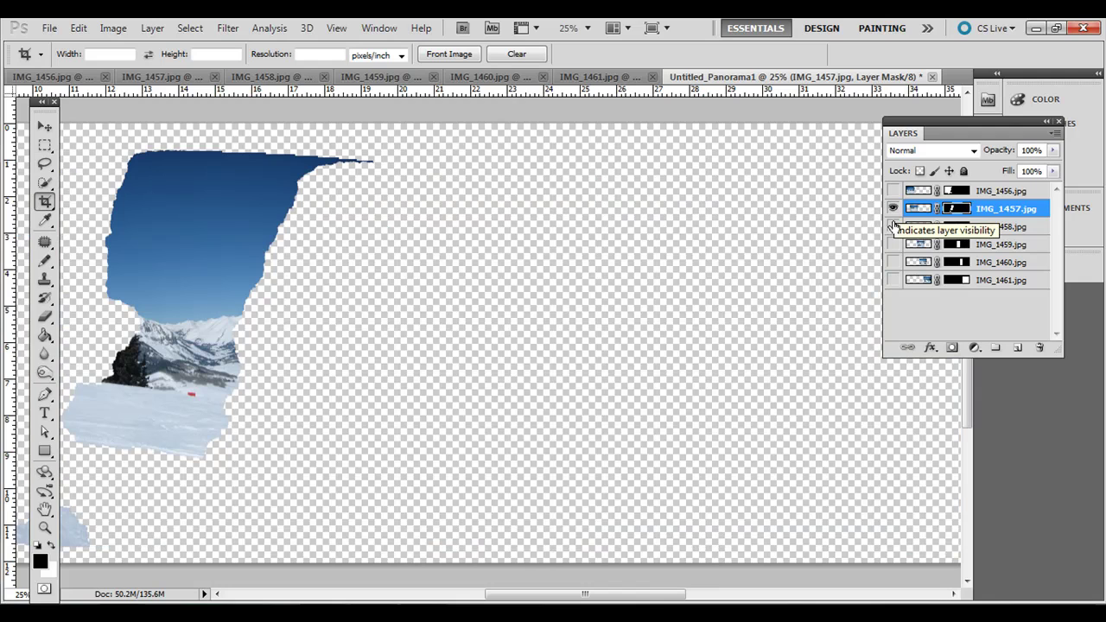
alt+click(893, 244)
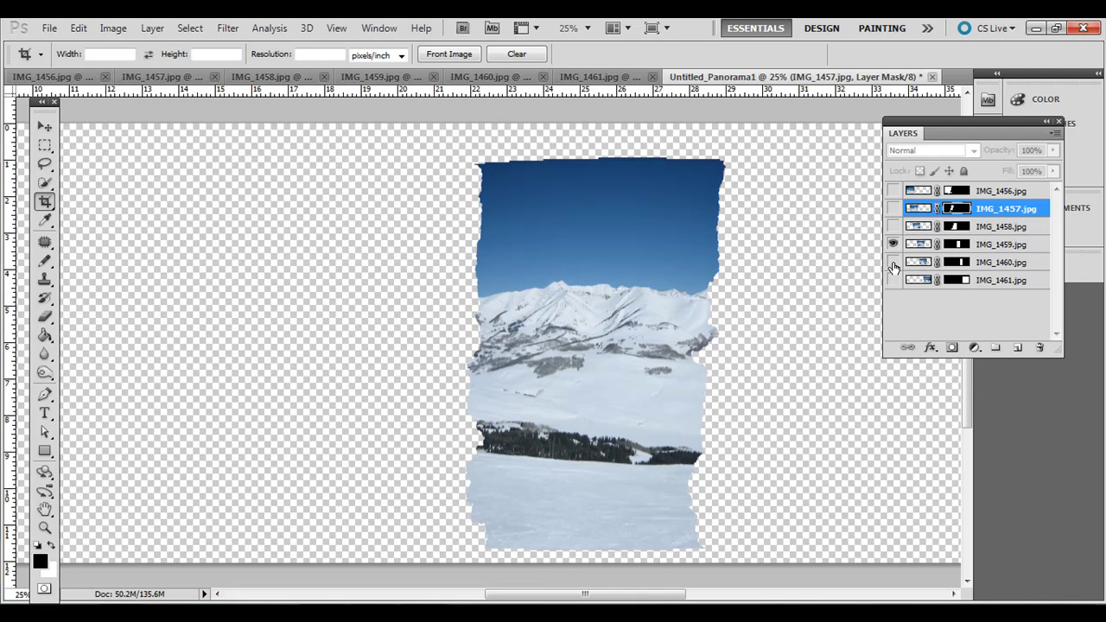
alt+click(893, 262)
alt+click(893, 209)
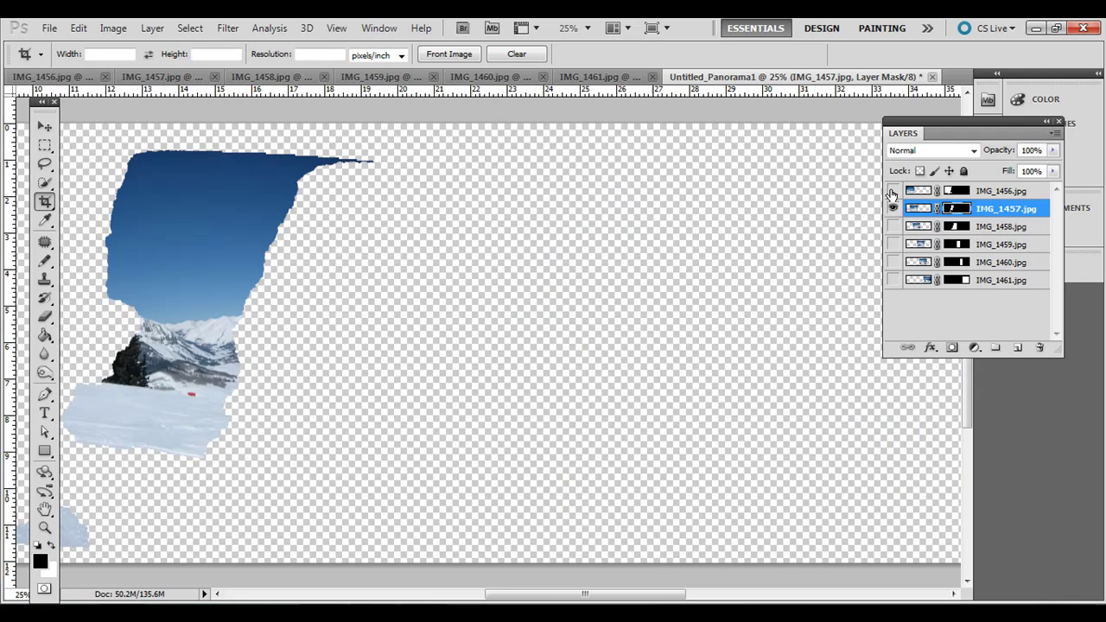
alt+click(892, 191)
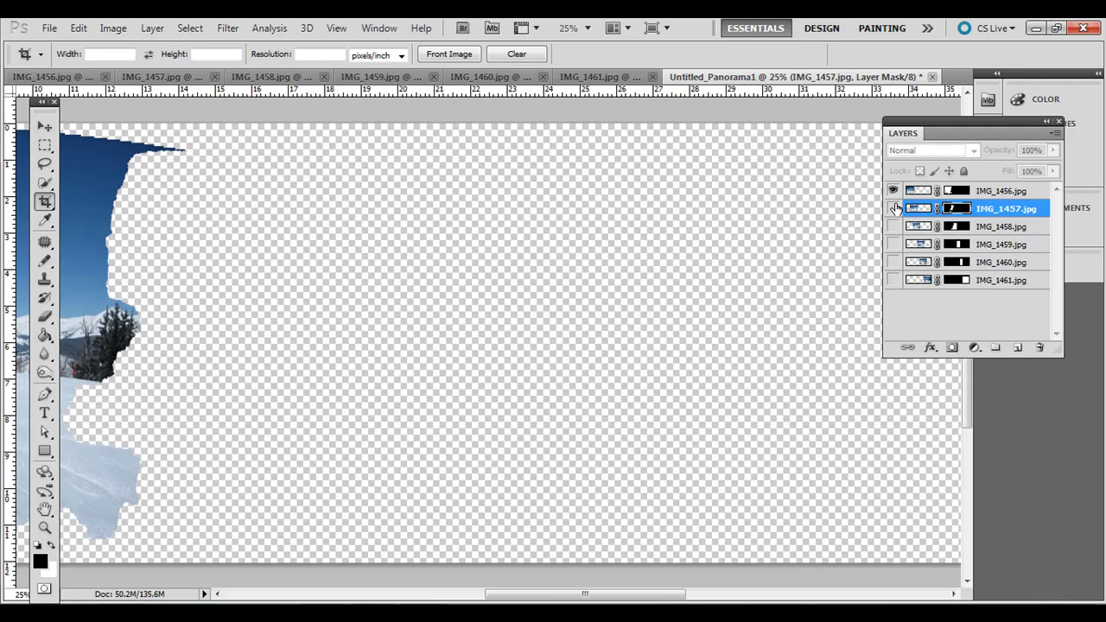
drag(893, 210, 893, 281)
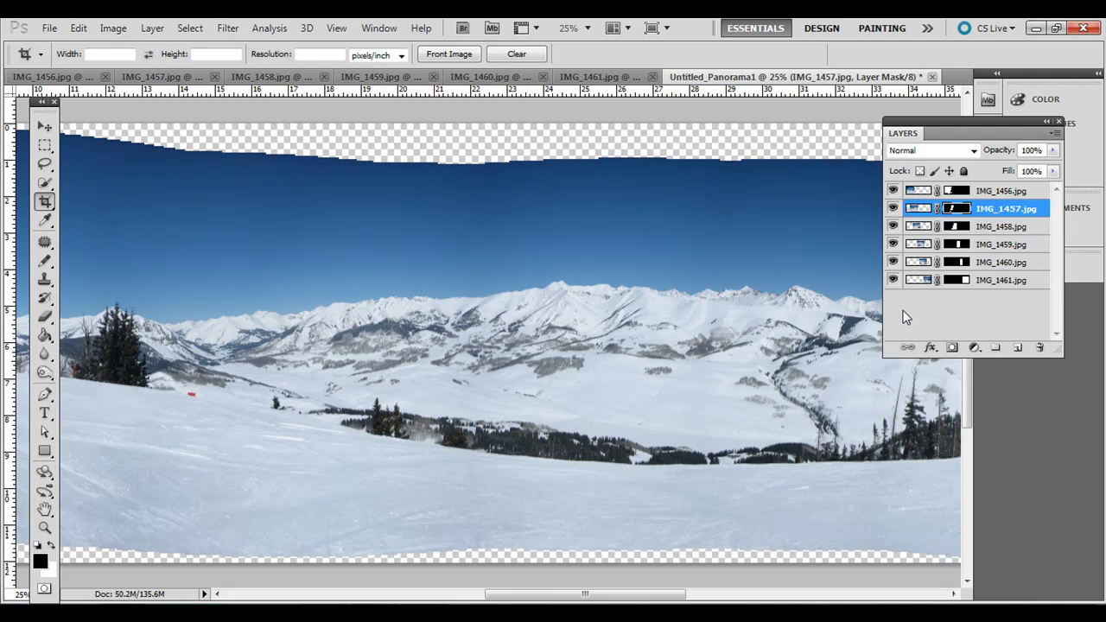
Crop the whole panorama to a clean rectangle just inside its ragged transparent borders.
key(ctrl+minus)
key(ctrl+minus)
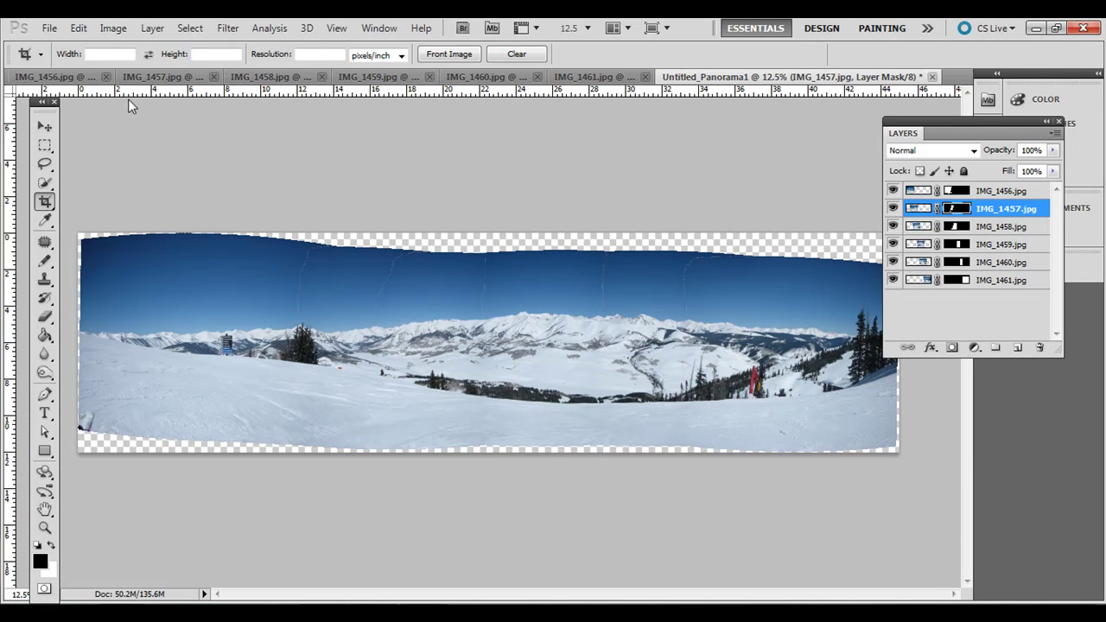
key(ctrl+minus)
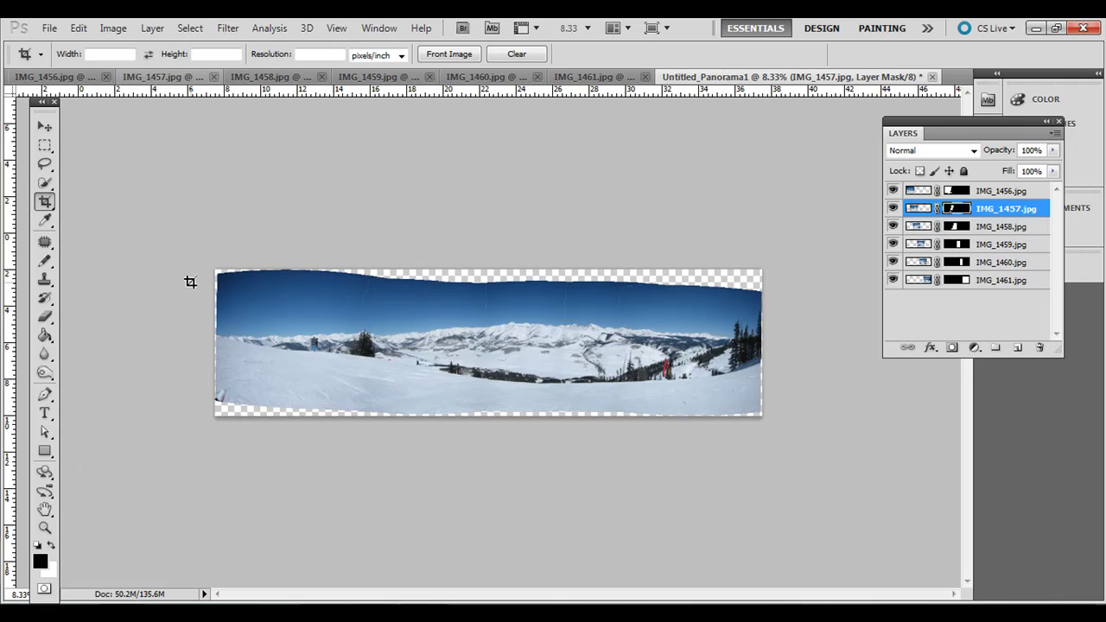
drag(229, 291, 748, 404)
key(Return)
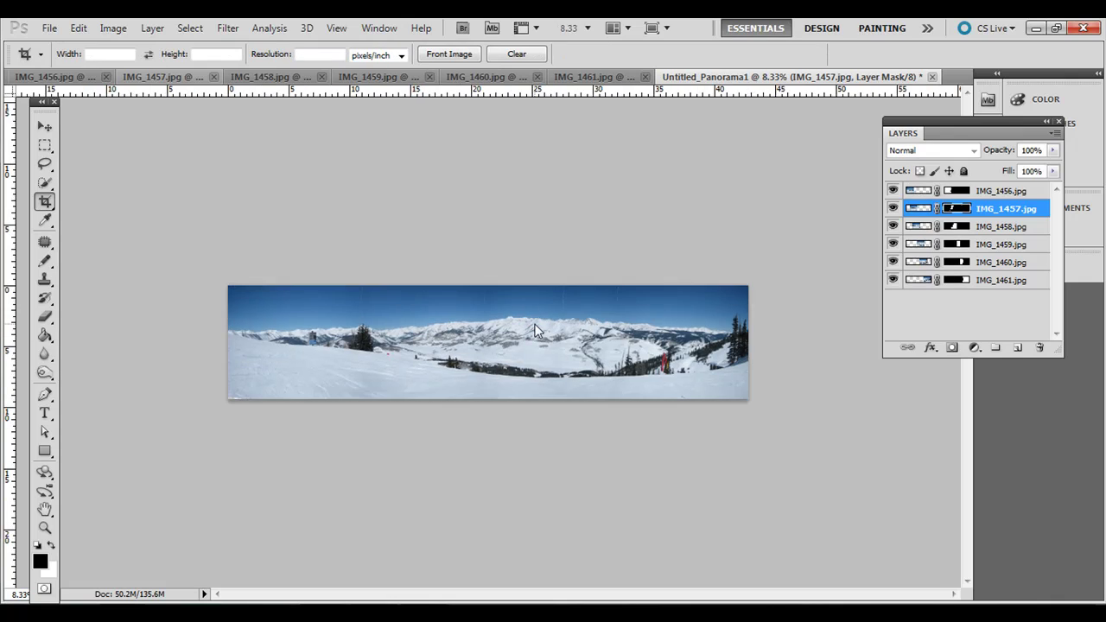
key(ctrl+plus)
key(ctrl+plus)
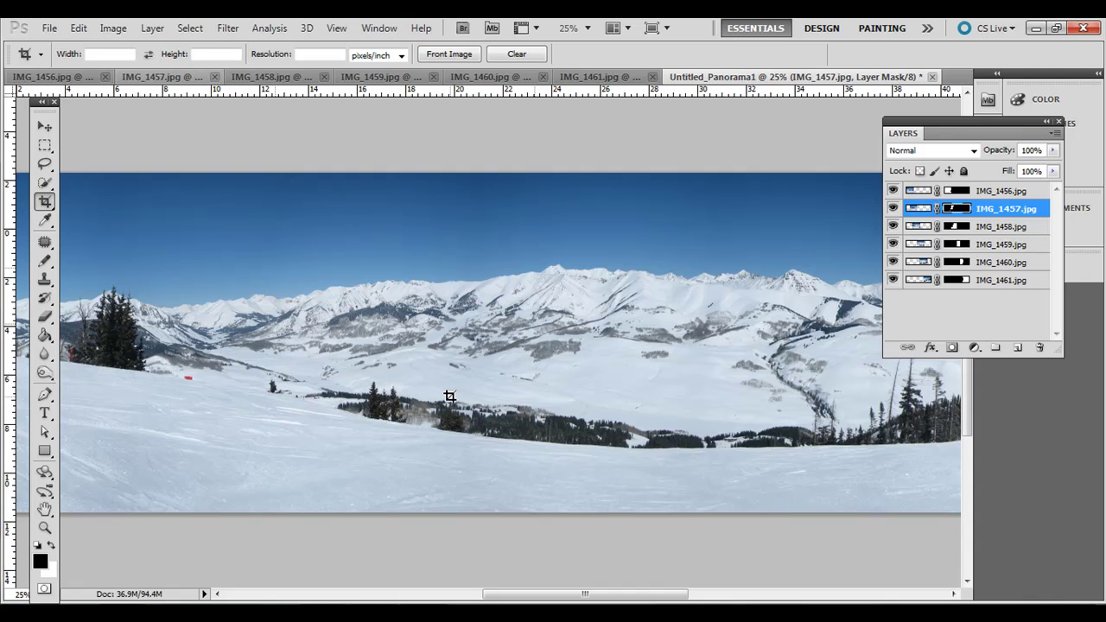
key(ctrl+minus)
key(ctrl+minus)
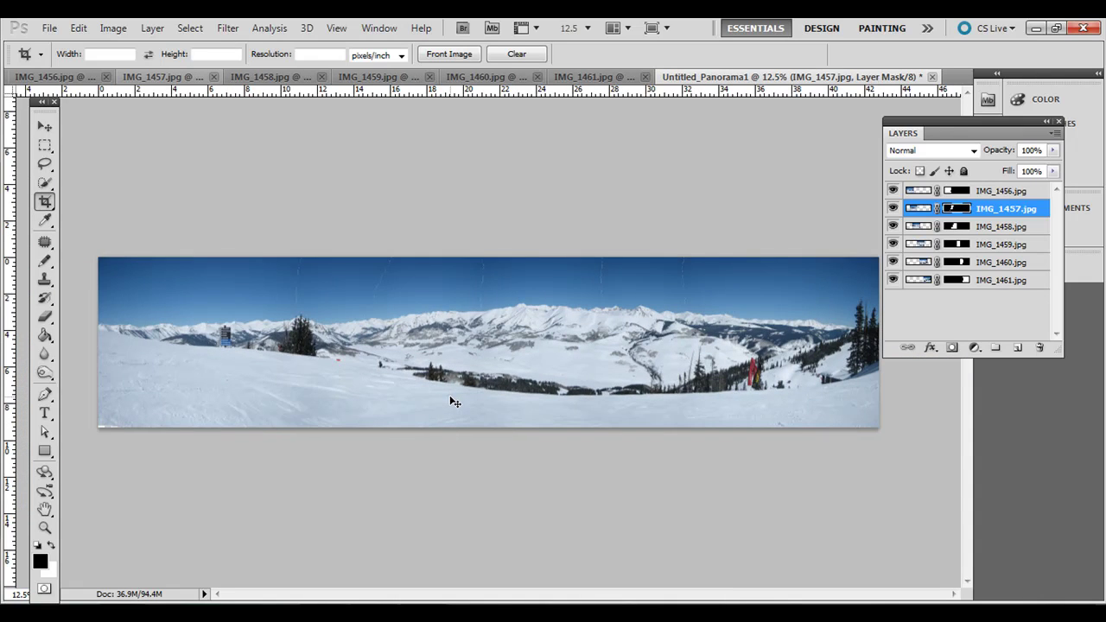
key(ctrl+minus)
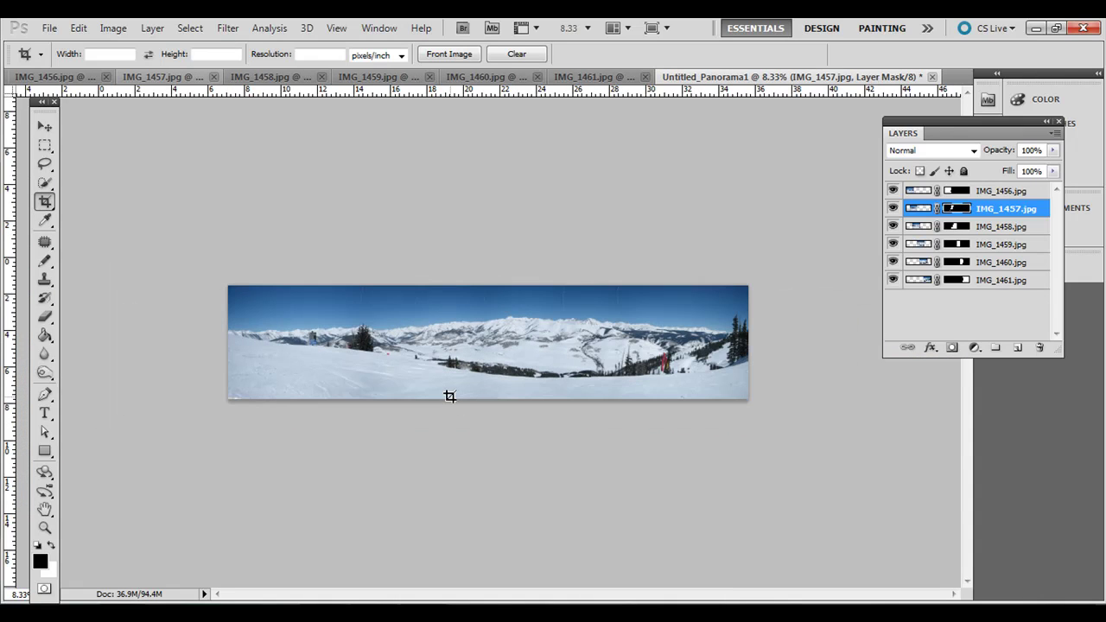